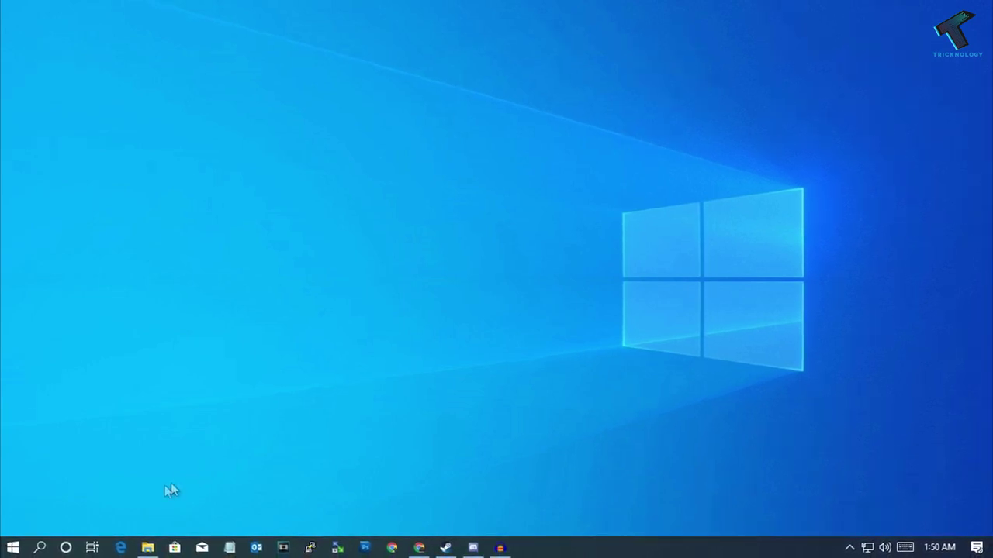
Search the Start menu for 'CONTROL PANEL' and open Control Panel from the results.
click(13, 549)
text(CON)
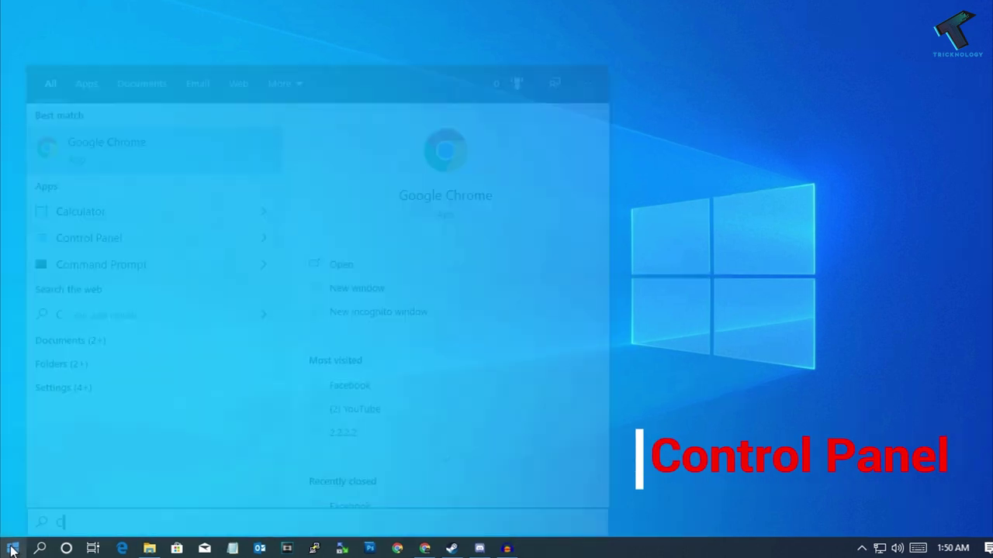
text(TROL PA)
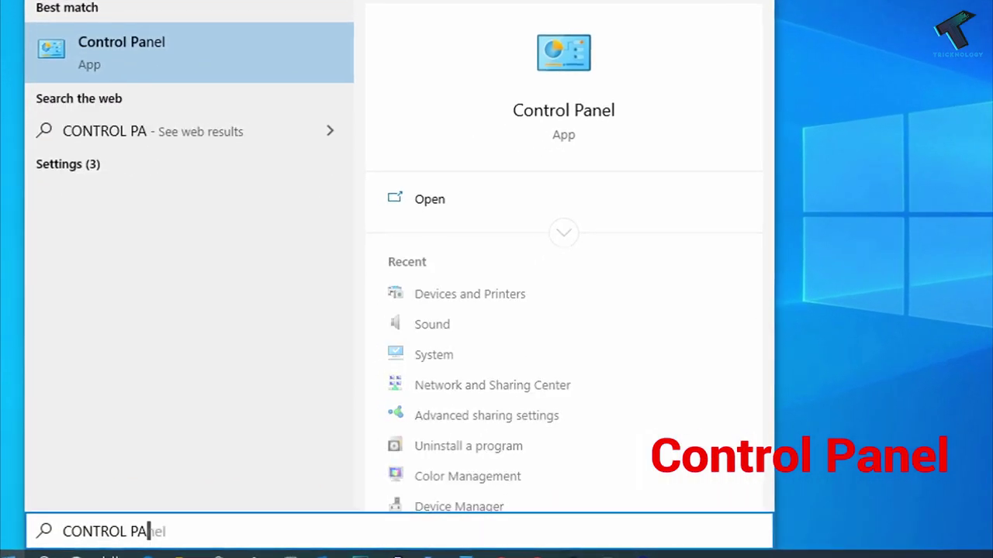
text(NEL)
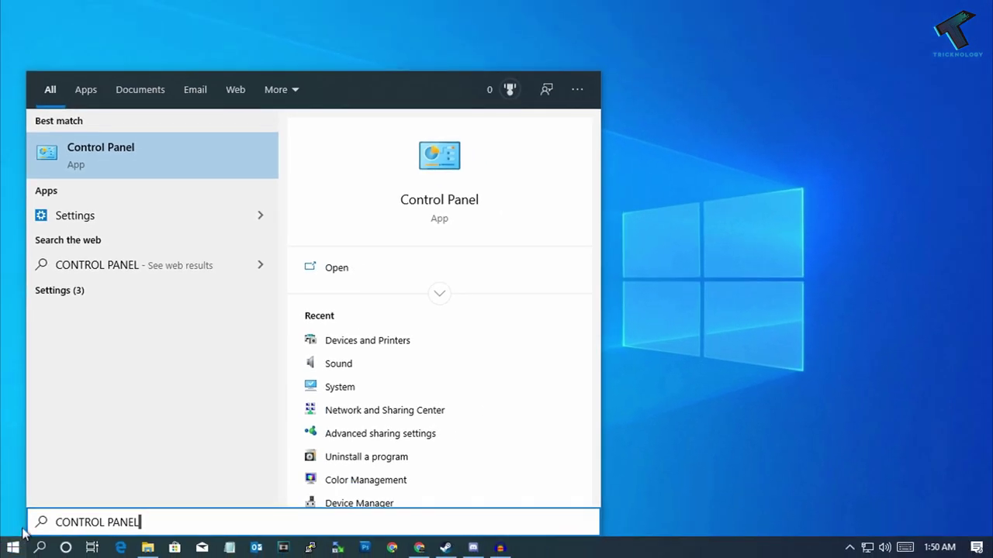
click(80, 161)
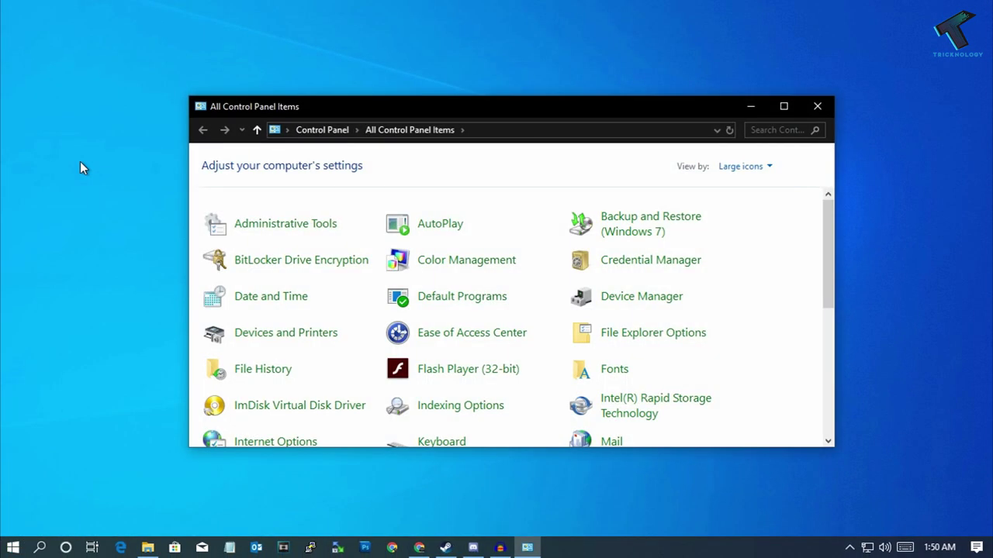
Maximize Control Panel, switch to Small icons and back to Large icons, then open Devices and Printers.
double_click(444, 114)
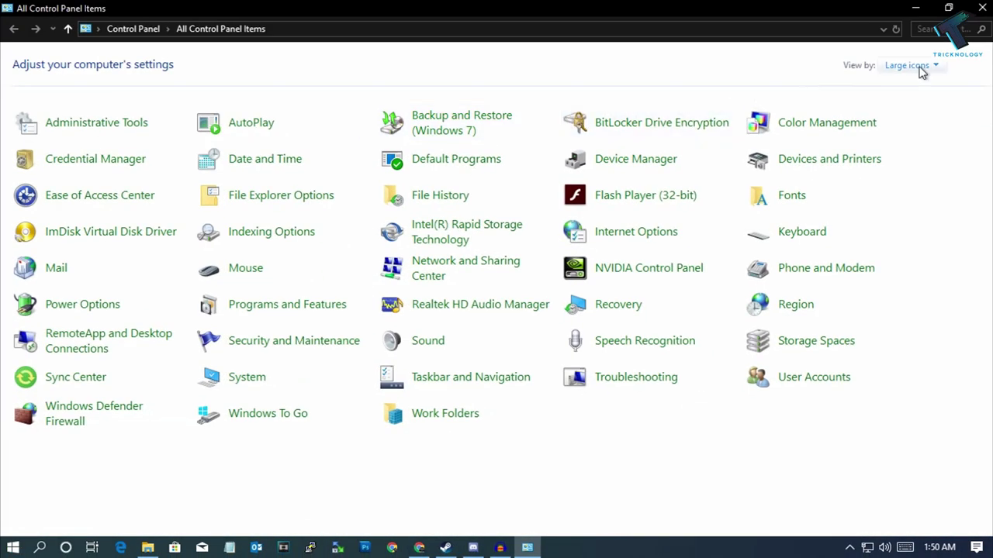
click(915, 68)
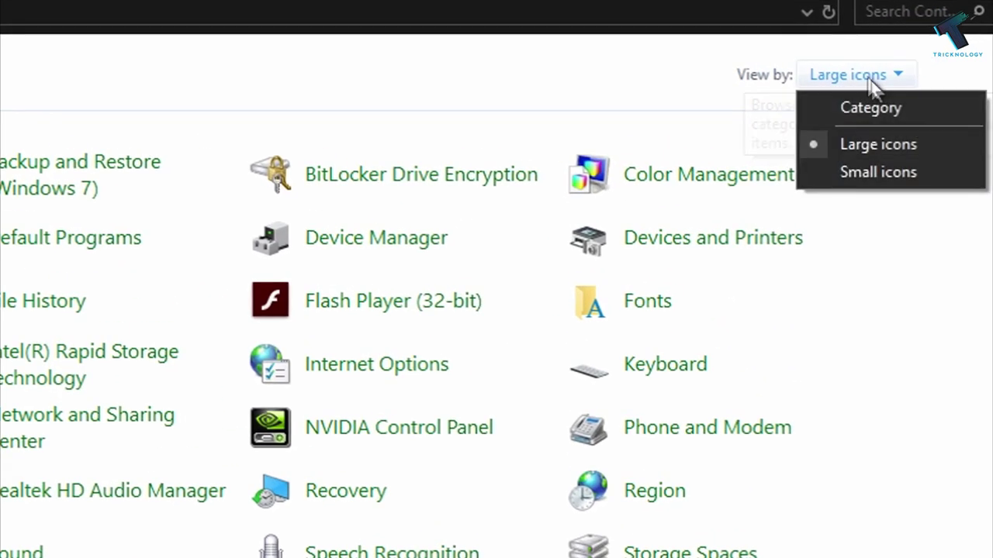
click(903, 147)
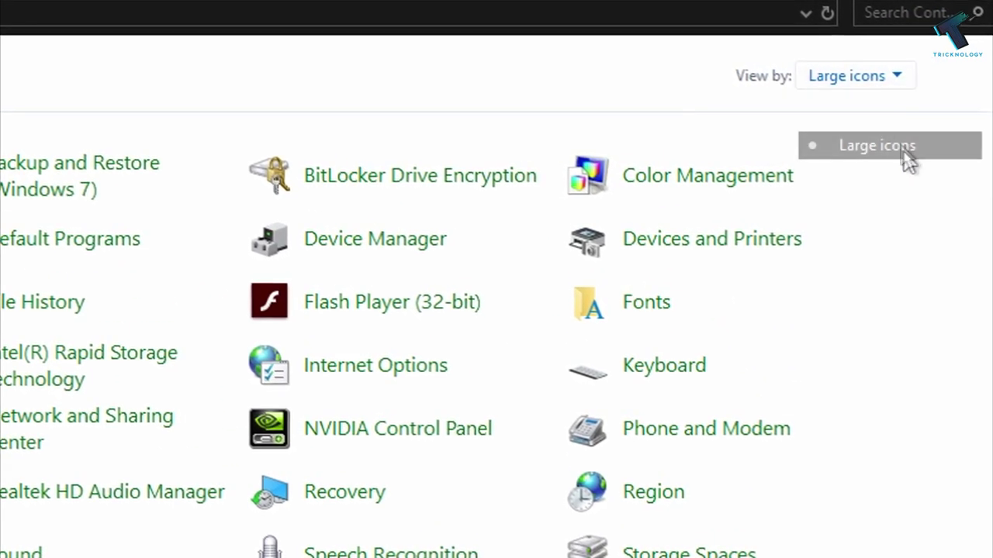
click(866, 78)
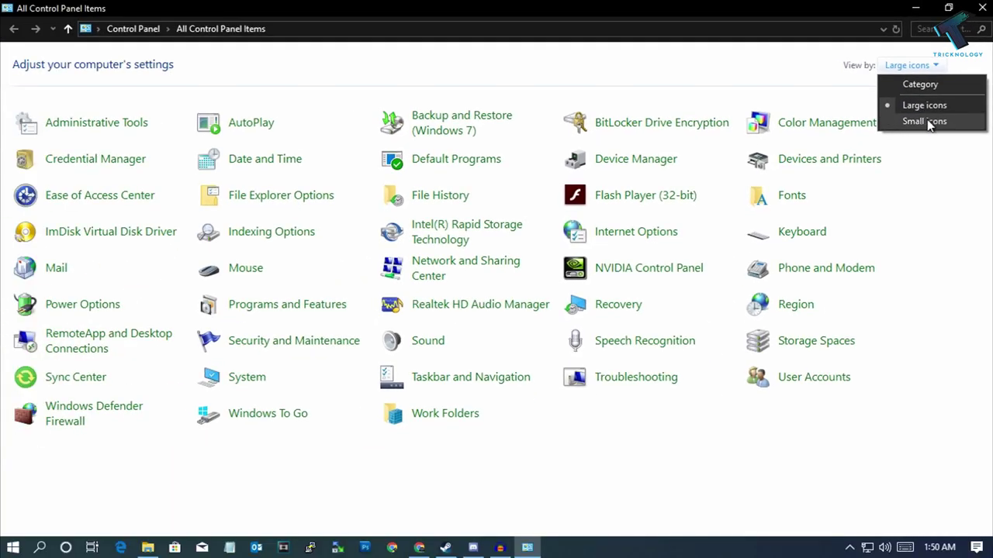
click(929, 121)
click(915, 66)
click(921, 103)
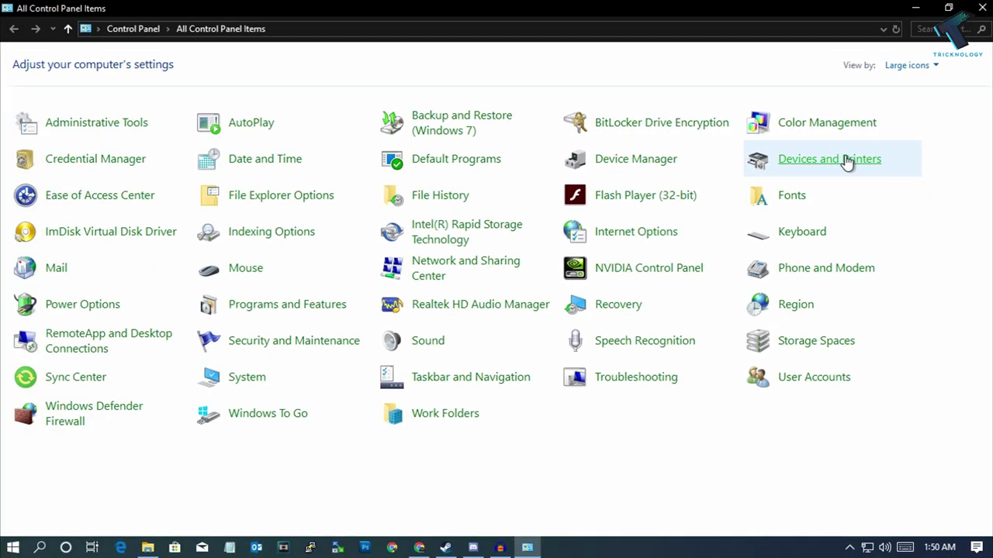
click(847, 160)
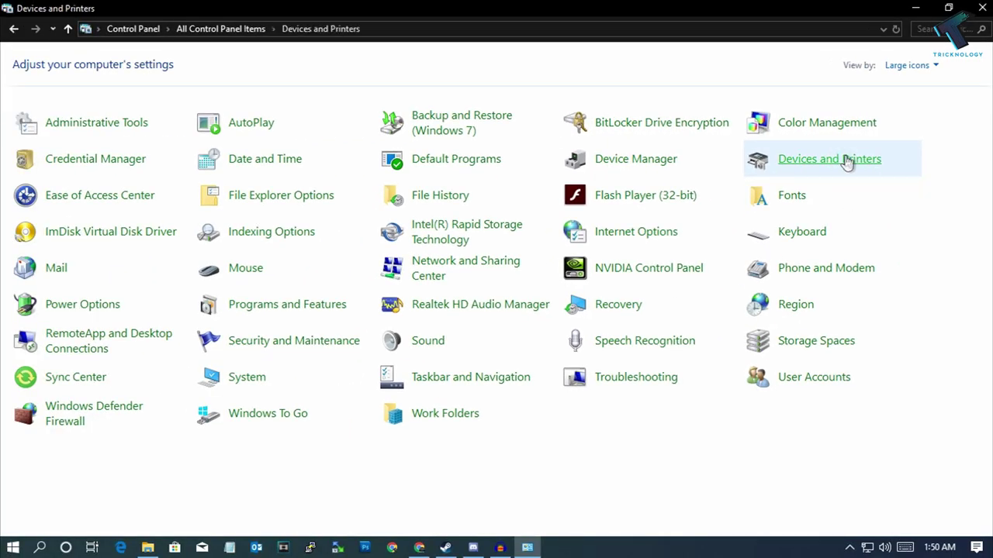
Select the HP DeskJet 5820 series printer to see its out-of-paper status.
click(159, 267)
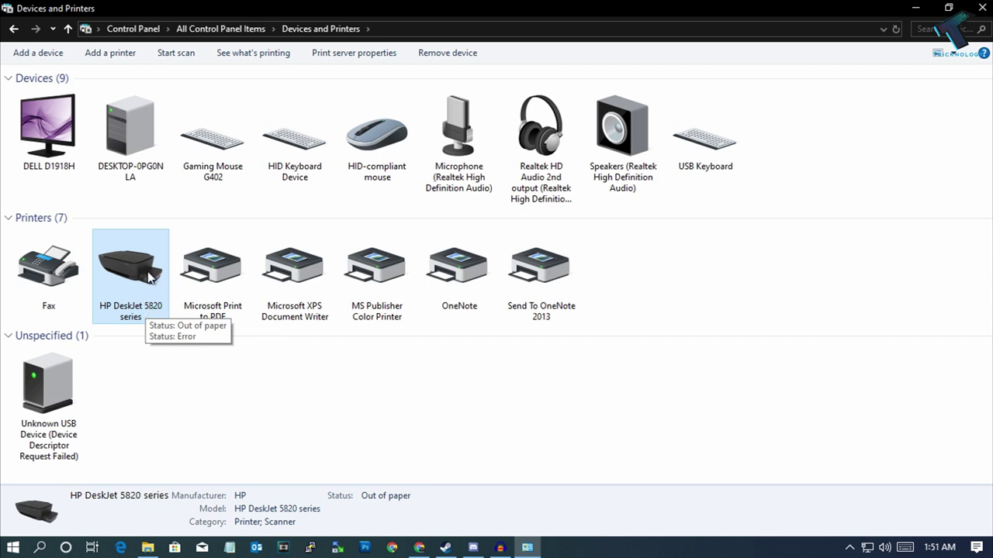
Open the HP DeskJet 5820 queue via See what's printing and cancel all Test Page jobs.
right_click(149, 277)
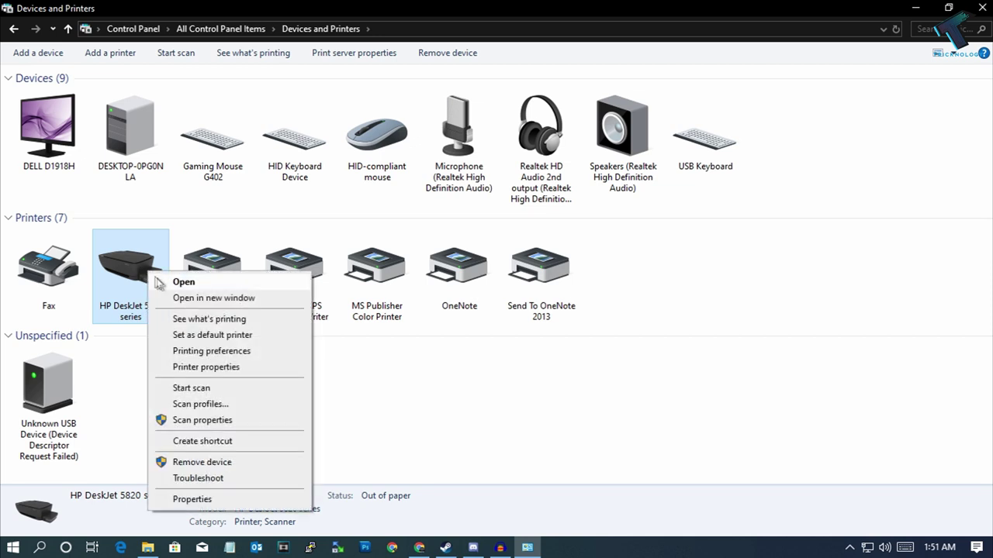
click(252, 321)
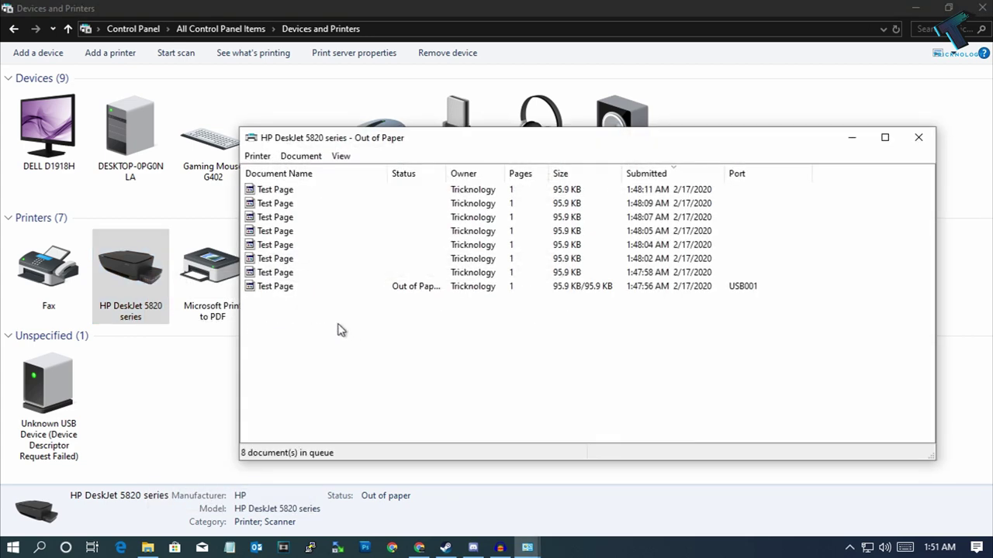
drag(337, 322, 308, 299)
drag(288, 264, 257, 201)
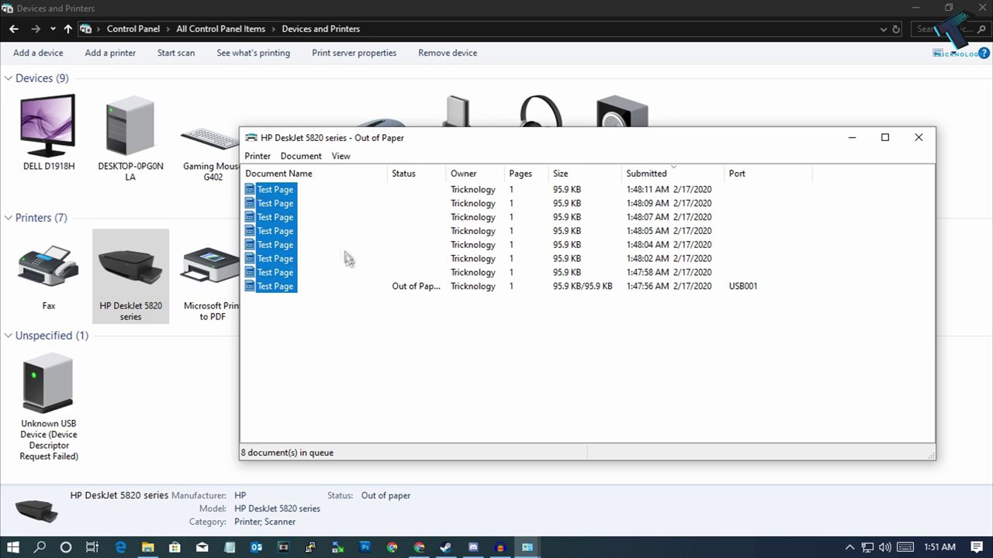
drag(318, 154, 374, 184)
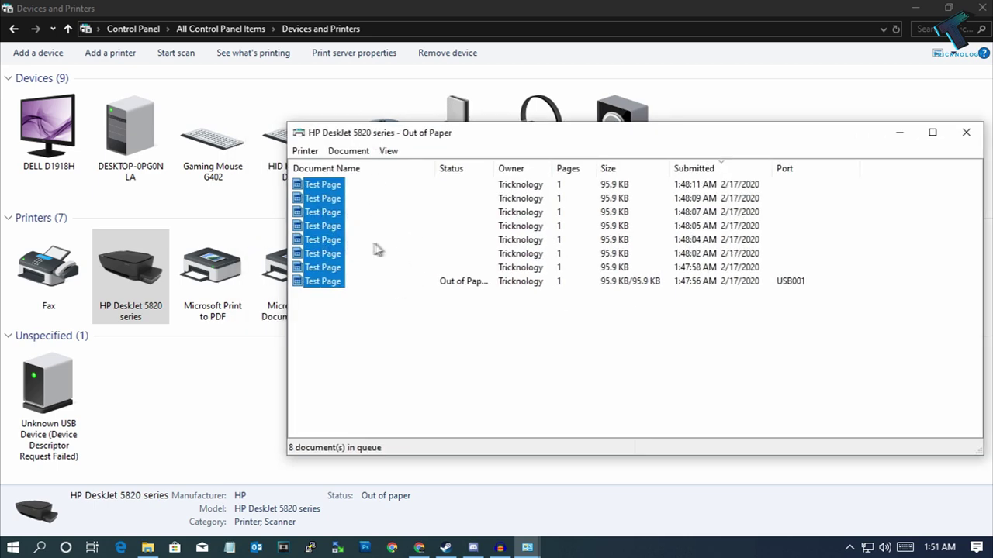
right_click(326, 225)
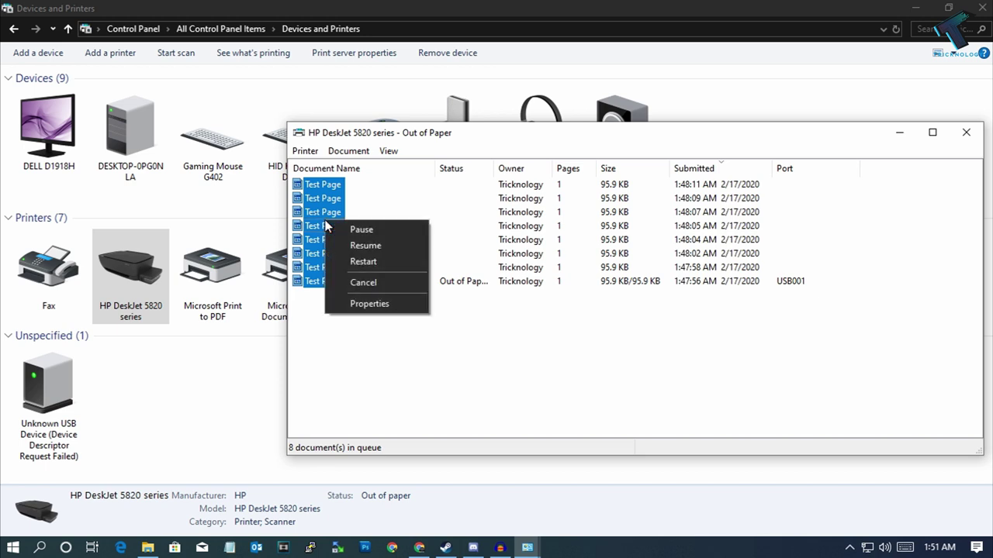
click(383, 281)
click(523, 285)
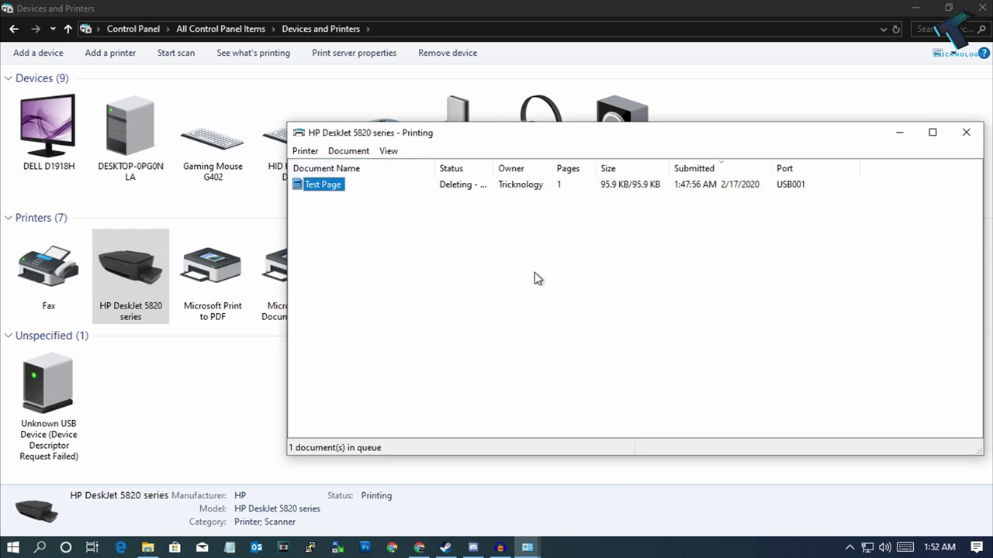
Dismiss the queue's Printer actions menu and close the HP DeskJet 5820 print queue window.
right_click(334, 191)
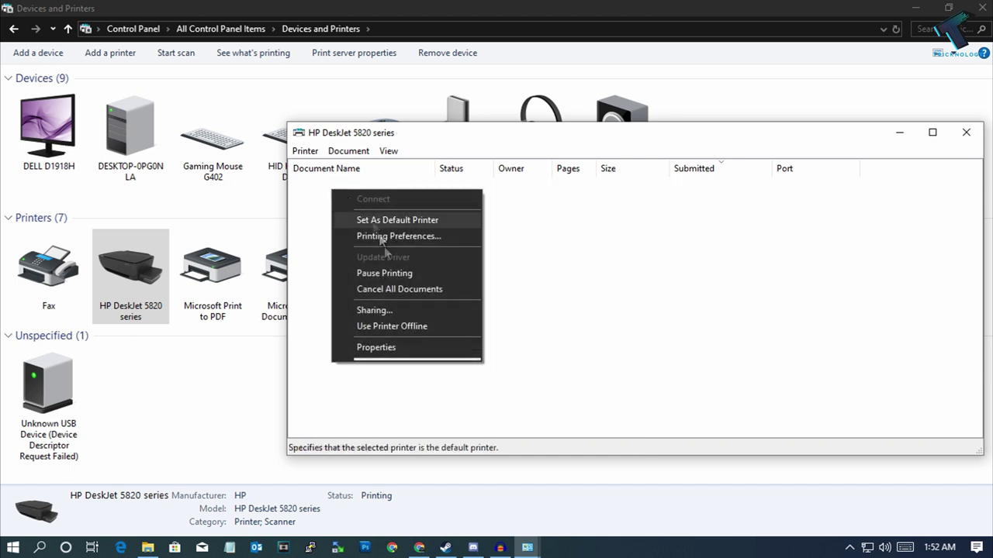
click(303, 260)
right_click(315, 185)
click(443, 304)
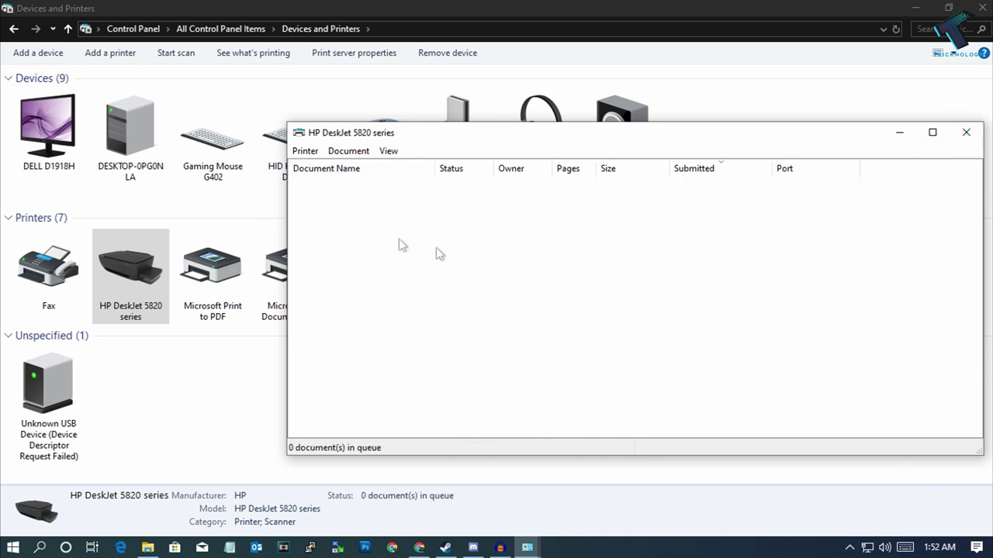
click(966, 132)
Refresh the Devices and Printers list five times, then bring up the HP DeskJet's actions.
right_click(249, 401)
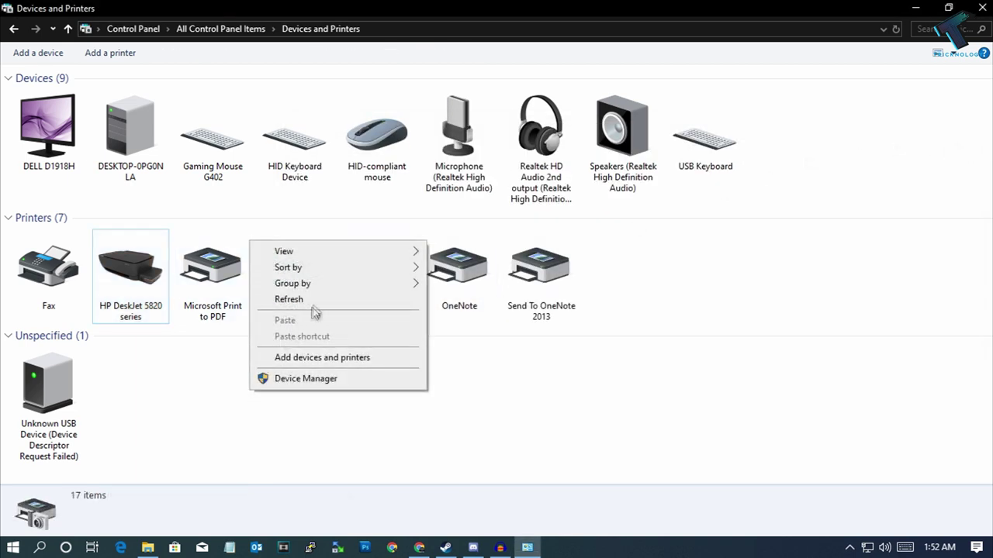
click(317, 301)
right_click(236, 393)
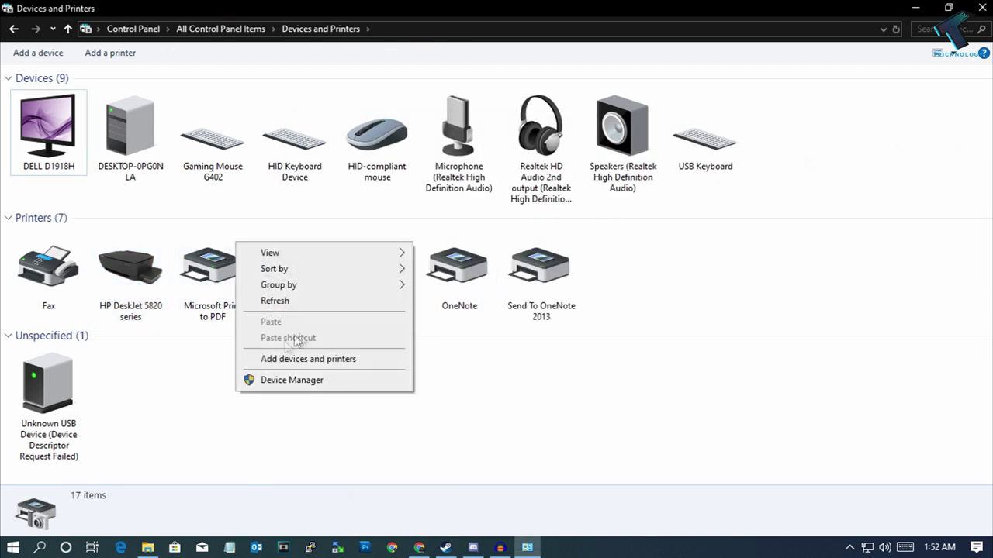
click(305, 304)
right_click(277, 424)
click(295, 327)
right_click(300, 423)
click(318, 325)
right_click(262, 385)
click(320, 443)
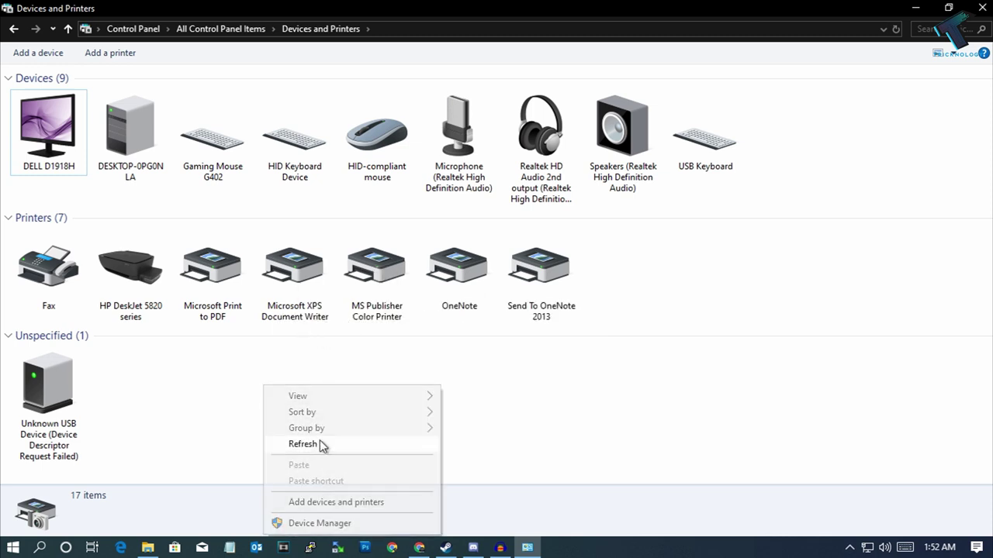
right_click(141, 278)
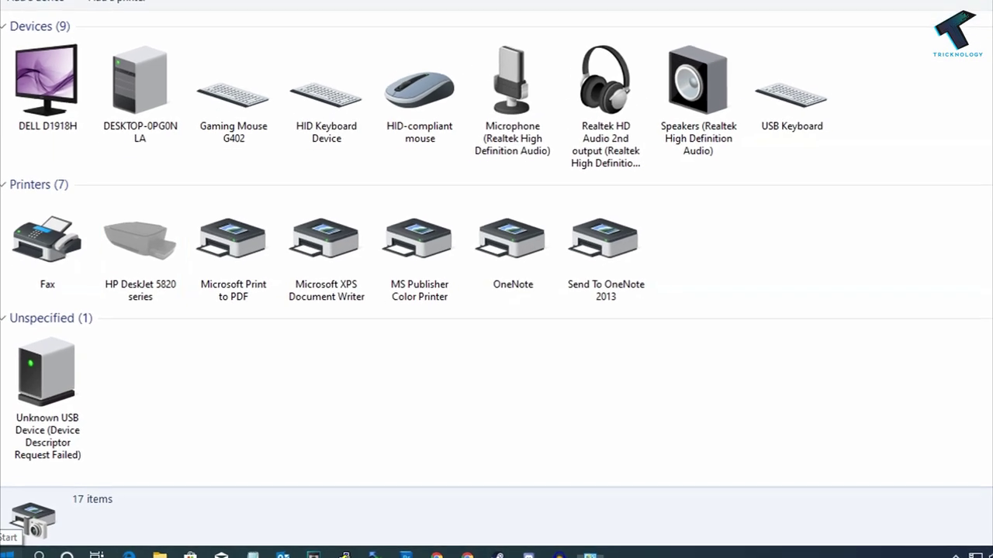
Search Start for services.msc and launch the Services console.
click(11, 552)
text(SERVI)
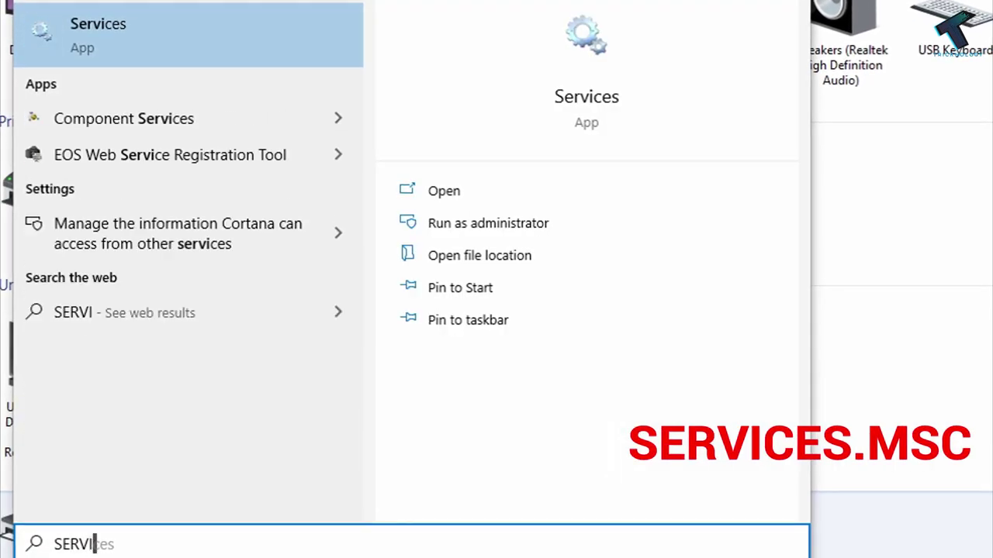
text(CES.MSC)
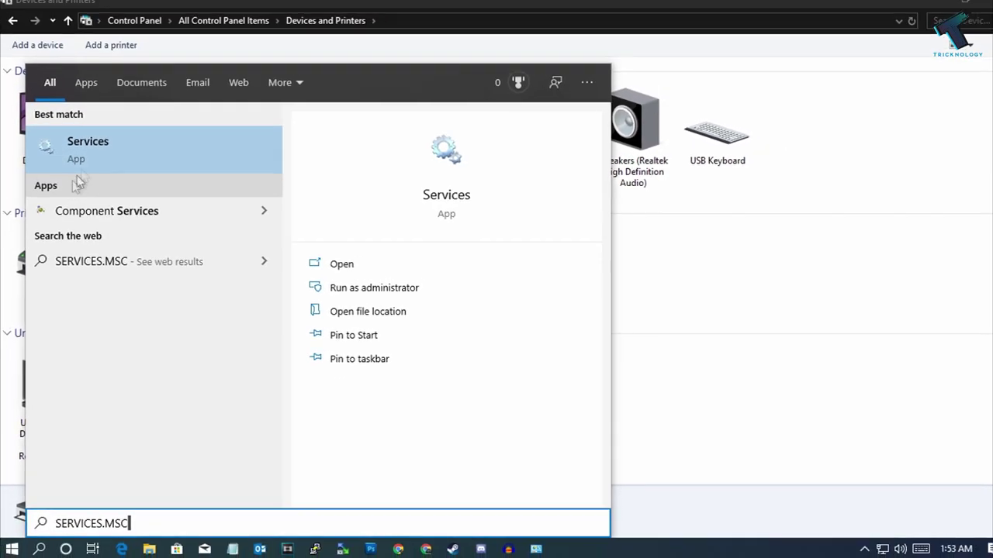
click(116, 158)
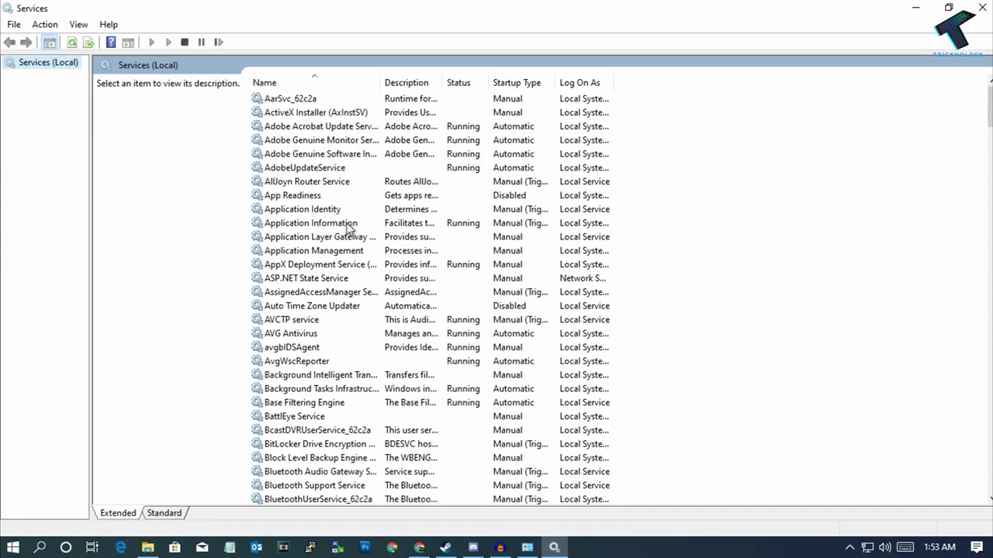
click(348, 224)
Scroll down the services list and select Print Spooler.
scroll(378, 346, down, 5)
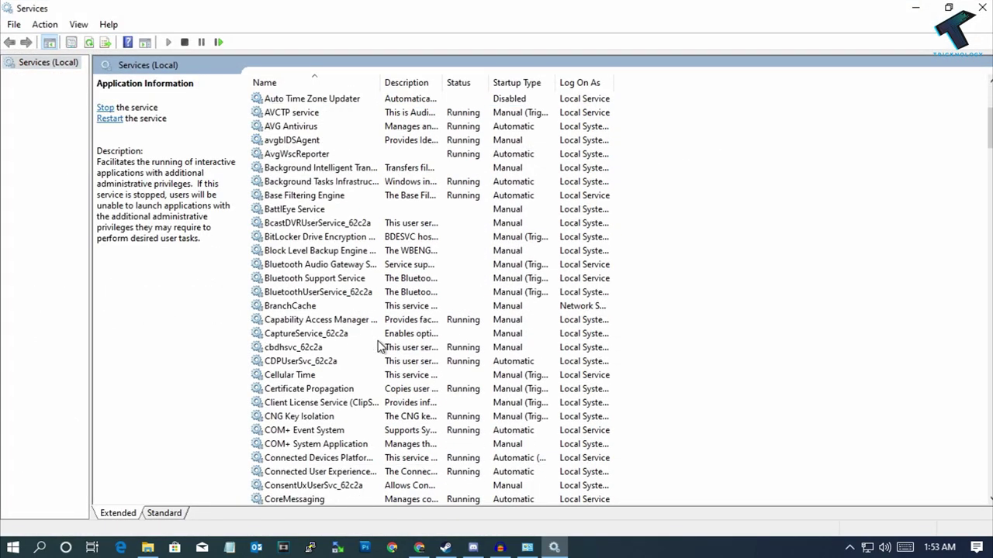
scroll(378, 346, down, 5)
scroll(378, 345, down, 4)
scroll(378, 365, down, 8)
scroll(379, 391, down, 4)
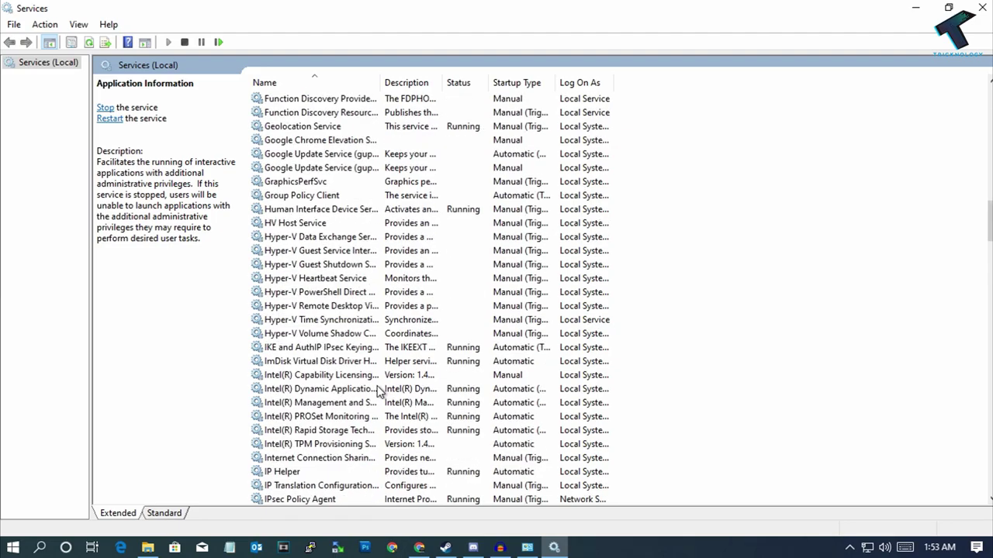
scroll(378, 390, down, 6)
scroll(377, 391, down, 7)
scroll(378, 391, down, 5)
scroll(378, 391, down, 1)
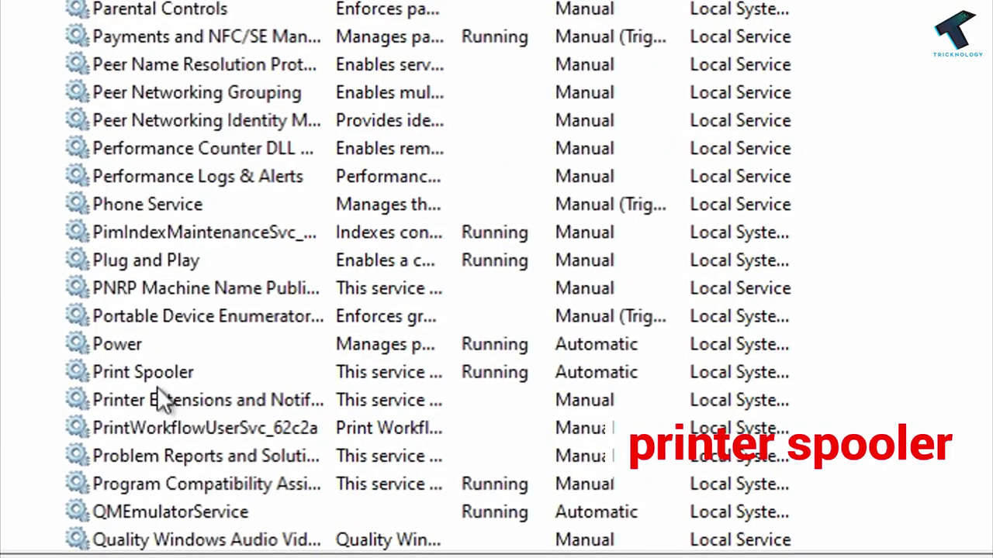
click(305, 460)
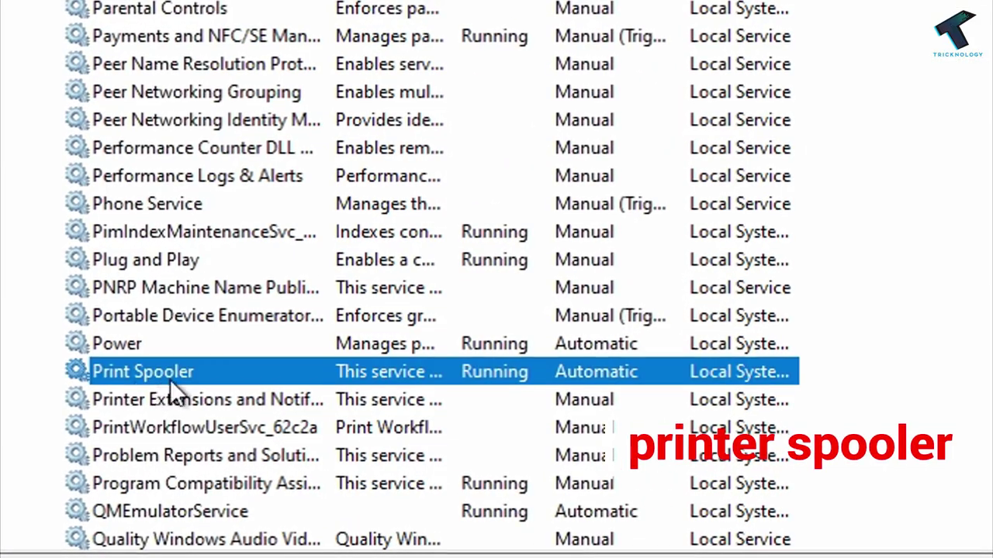
Stop the Print Spooler service, then start it again so it runs.
right_click(193, 374)
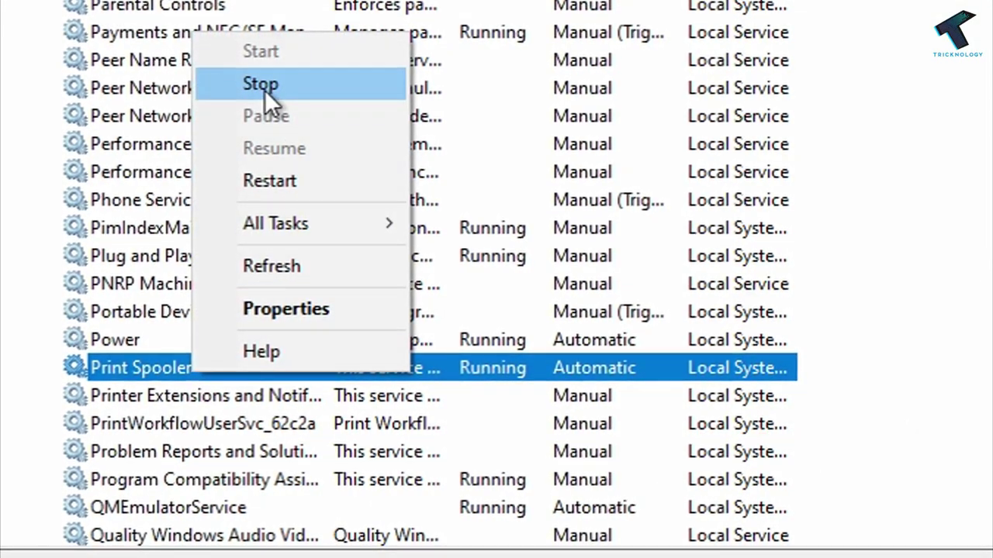
click(265, 89)
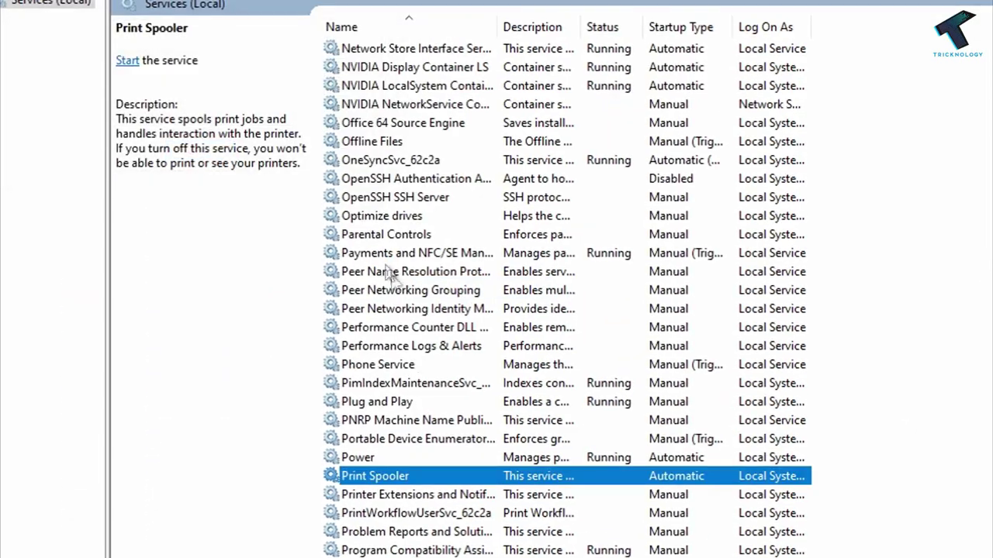
right_click(373, 476)
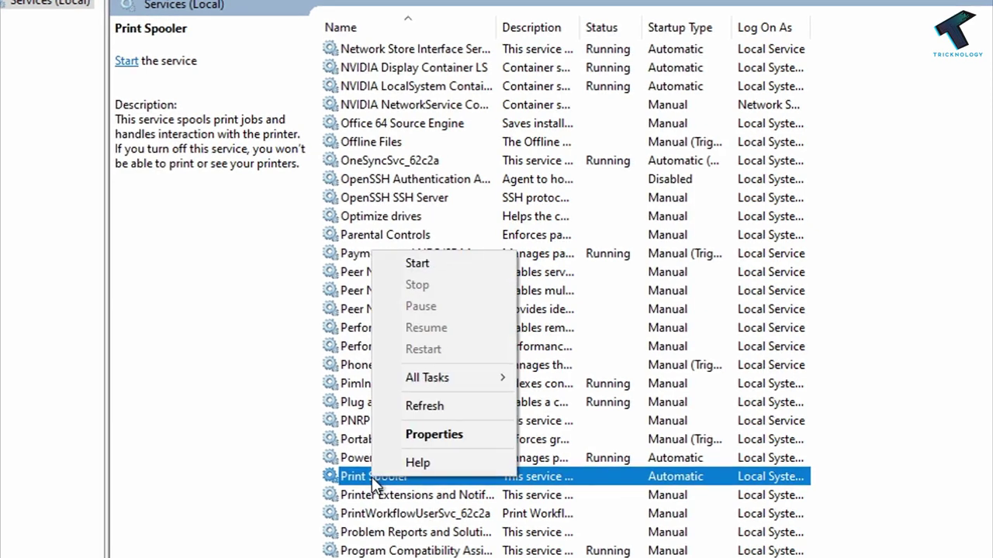
click(422, 268)
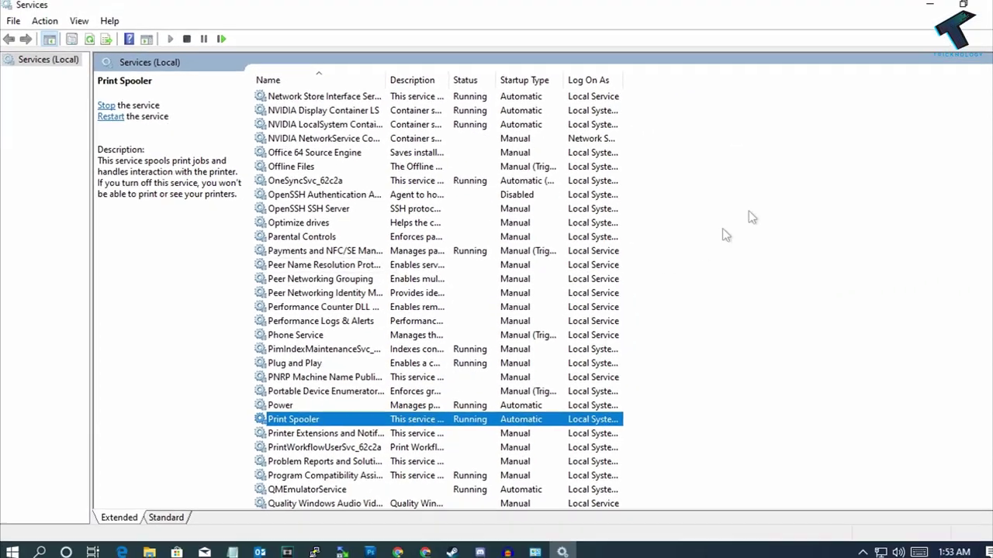
click(913, 10)
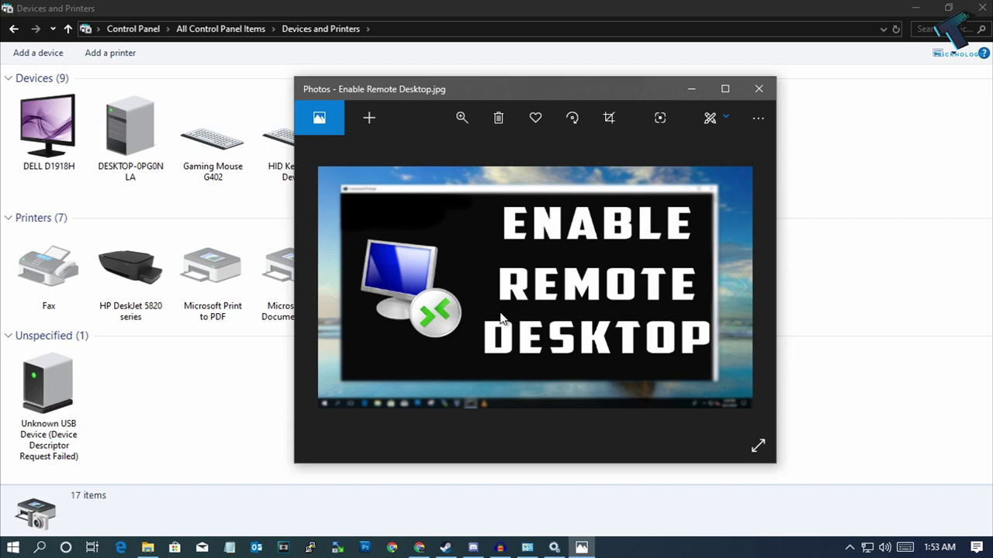
Print Enable Remote Desktop.jpg to the HP DeskJet 5820 with app printing preferences Off.
key(ctrl+p)
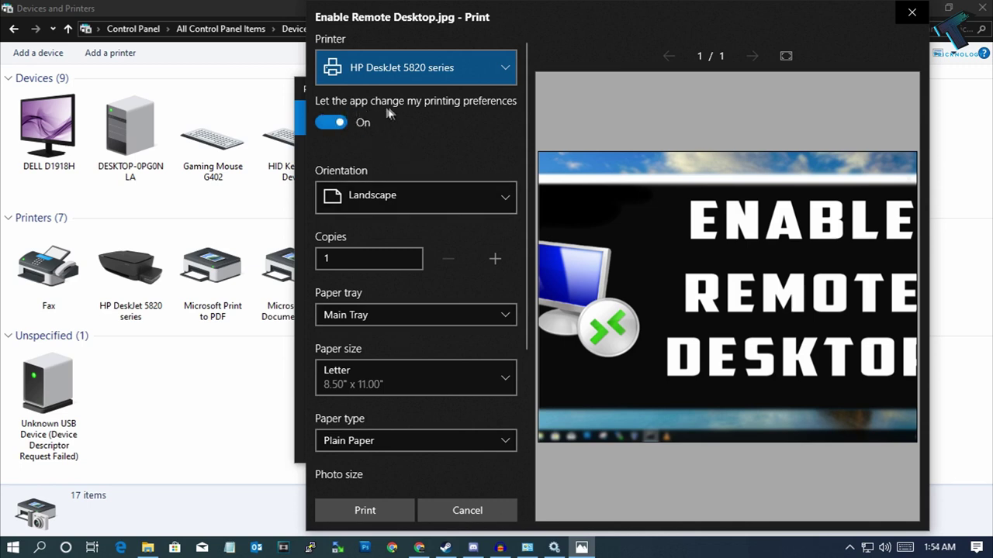
click(337, 124)
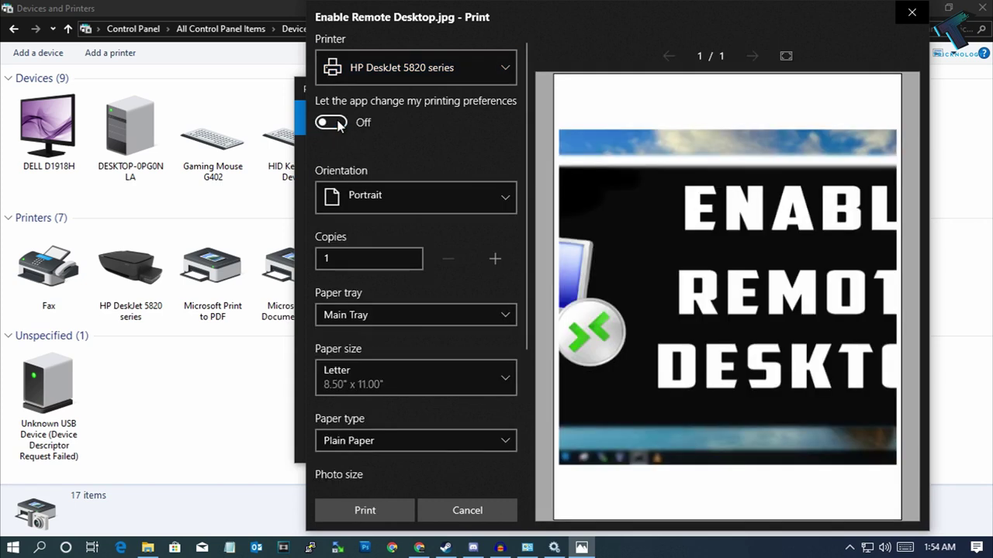
click(385, 511)
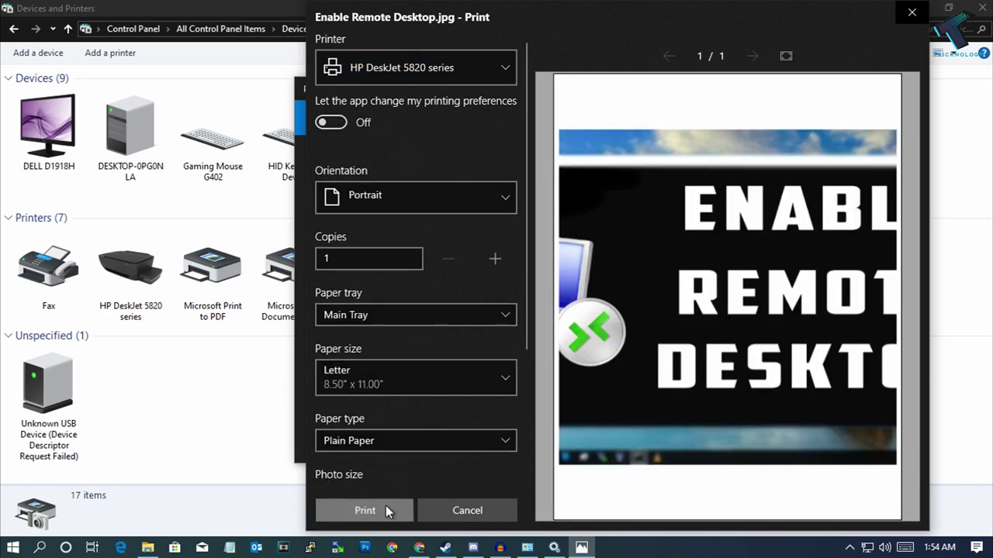